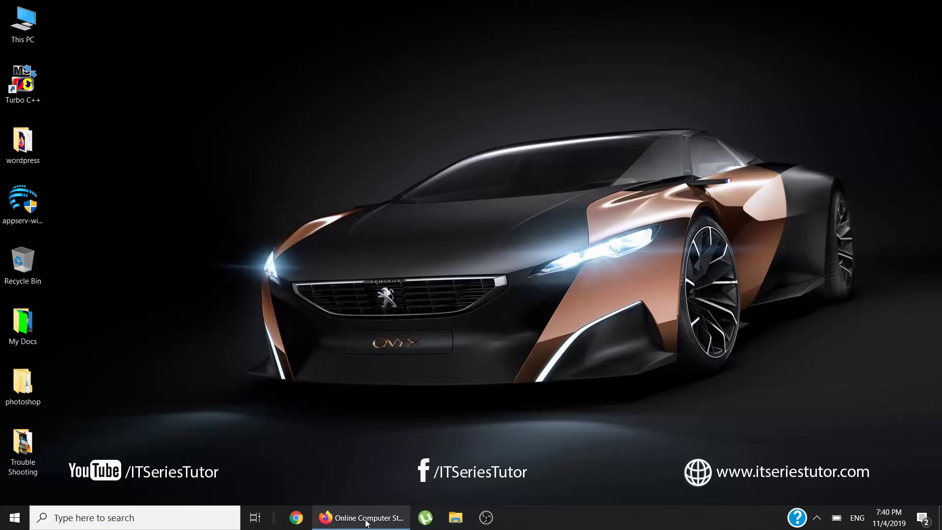
# - Switch to Firefox, bring up the WordPress dashboard, and open the Contact Us page of the Online Computer Store site
pyautogui.click(365, 519)
pyautogui.click(76, 12)
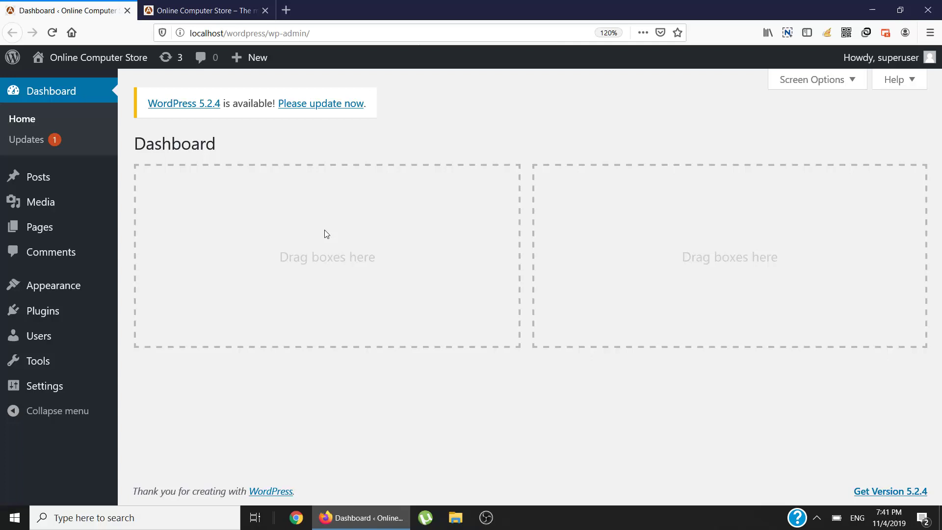
pyautogui.click(223, 11)
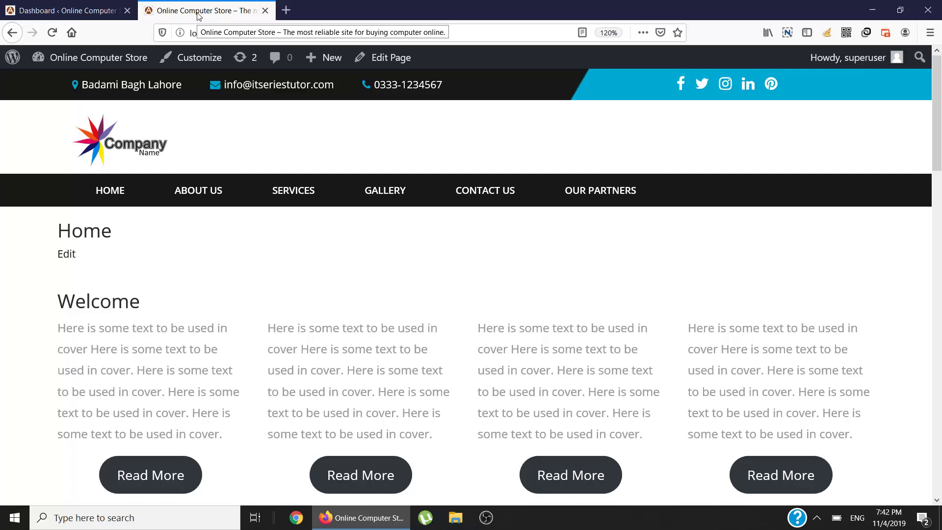
pyautogui.click(477, 190)
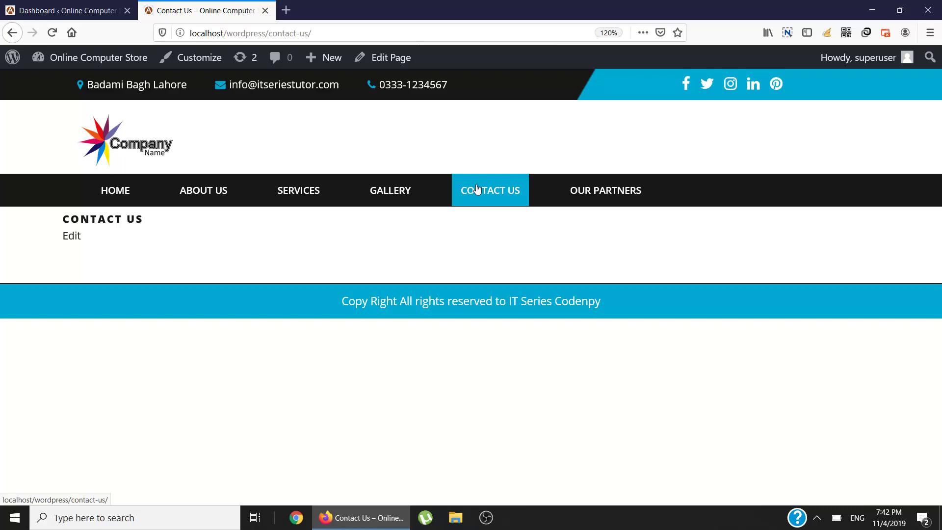
# - Return to the WordPress dashboard and view the list of installed plugins
pyautogui.click(38, 4)
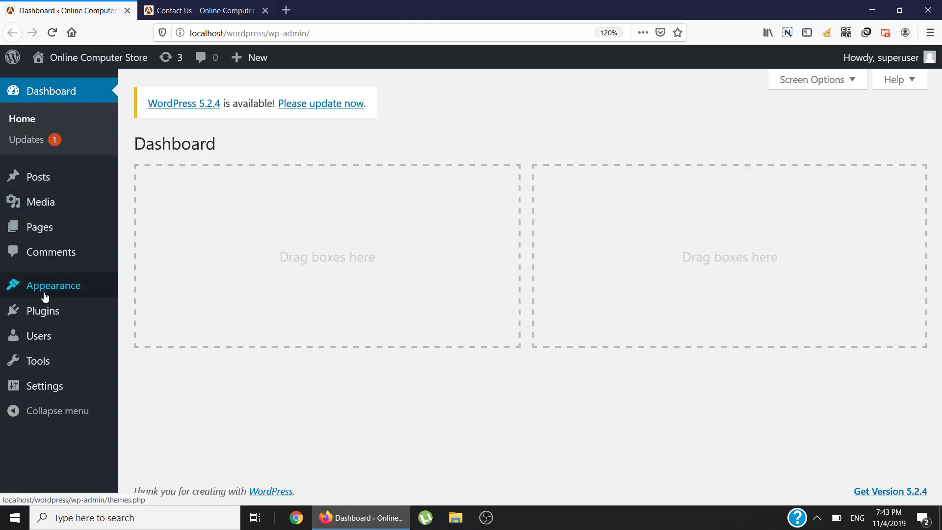
pyautogui.moveTo(42, 314)
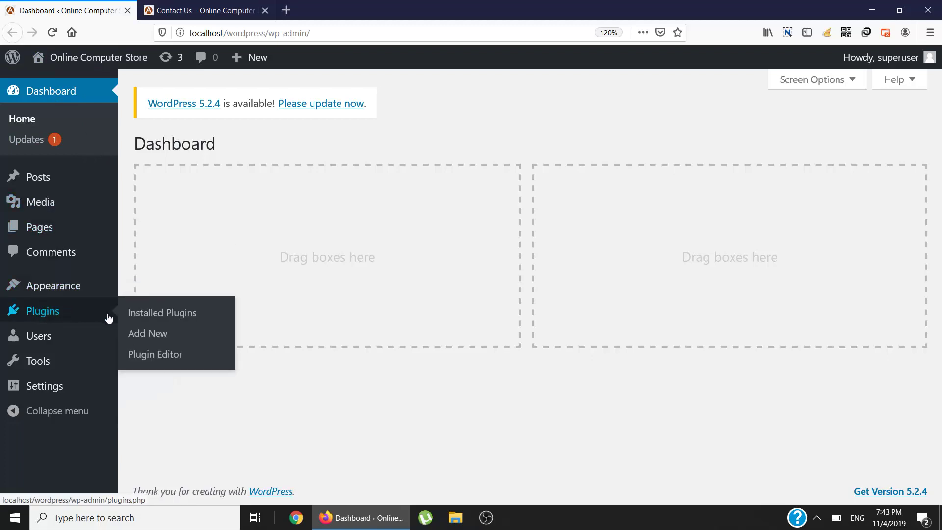
pyautogui.click(152, 313)
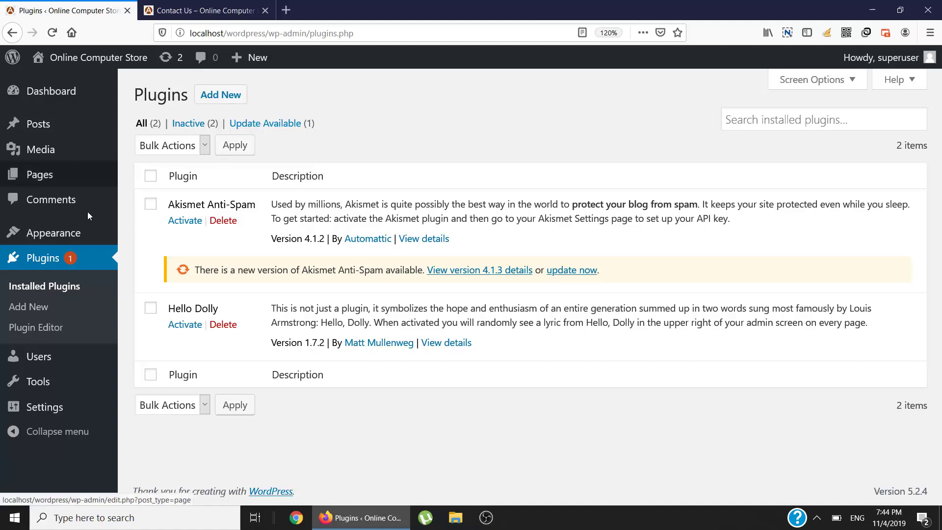
# - Go to the page for adding new plugins, look over the featured ones, and search for "contact form"
pyautogui.click(31, 308)
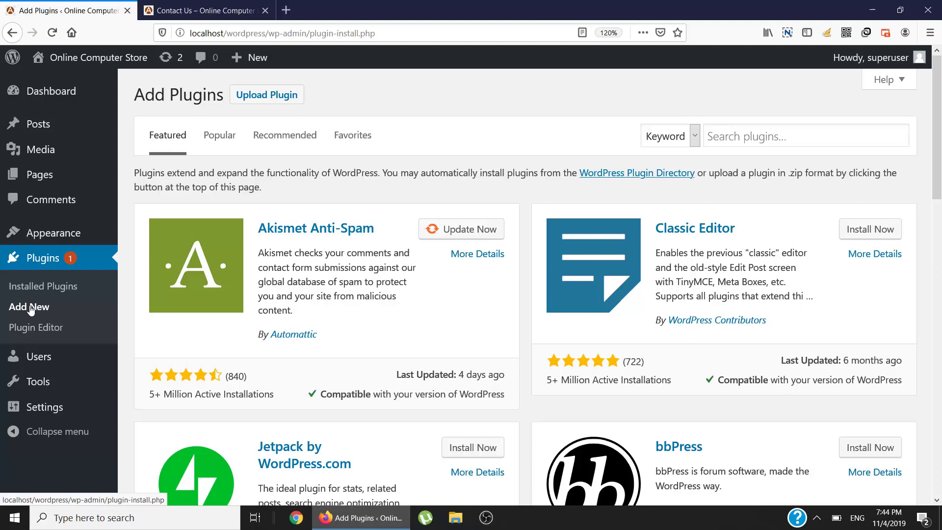
pyautogui.scroll(-3, 420, 351)
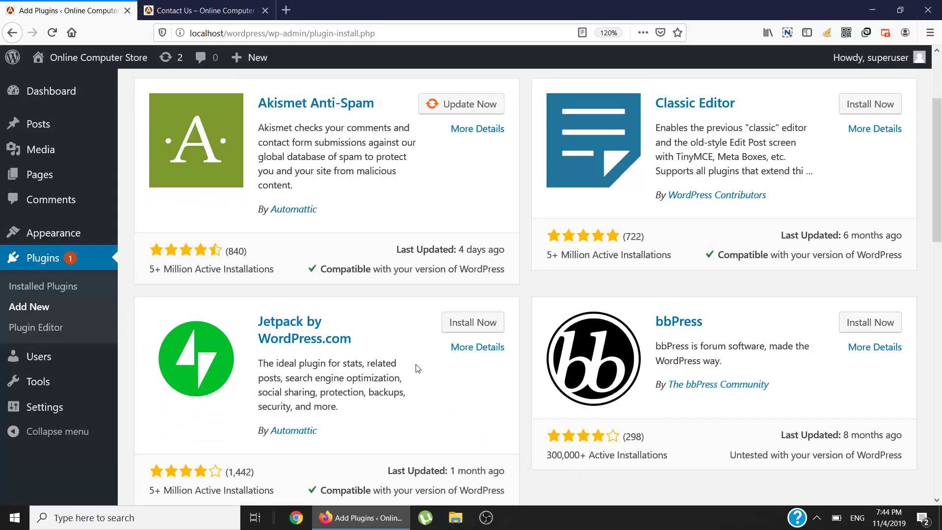
pyautogui.scroll(-3, 417, 368)
pyautogui.scroll(6, 417, 363)
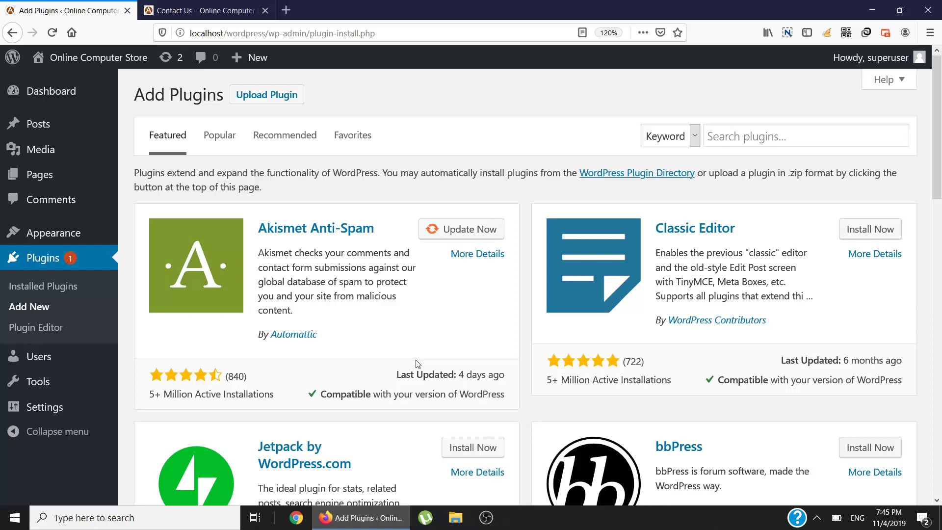
pyautogui.click(737, 136)
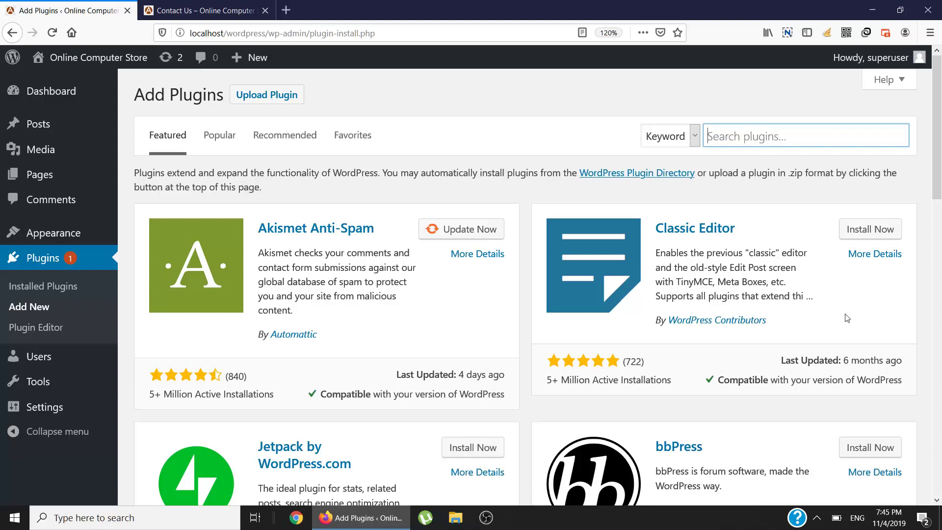
pyautogui.write('contact fo')
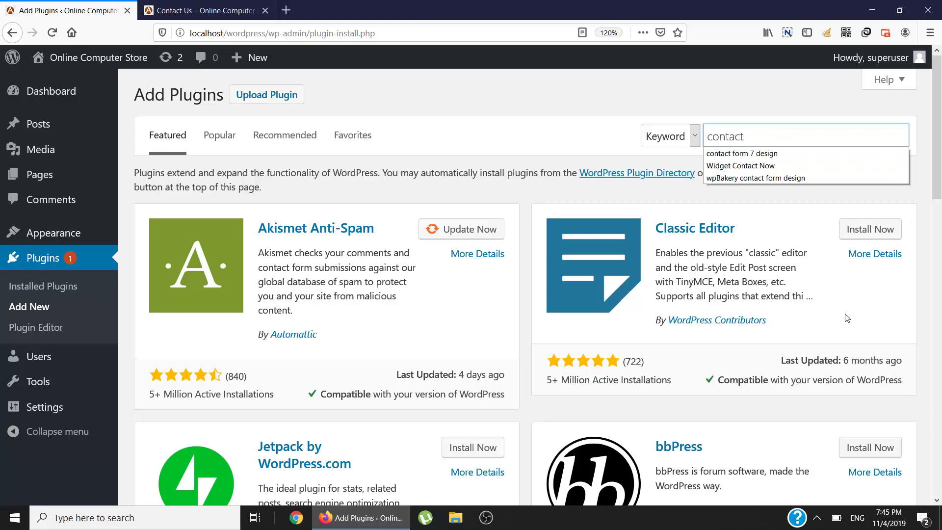
pyautogui.write('rm')
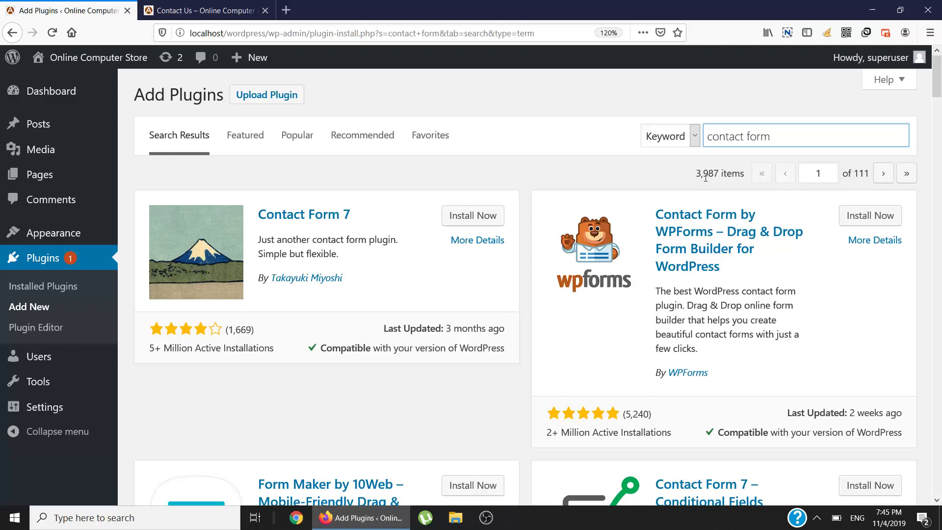
# - Examine the contact form plugin search results, comparing the number of items and the rating counts of Contact Form 7 and WPForms
pyautogui.moveTo(696, 175); pyautogui.dragTo(718, 174)
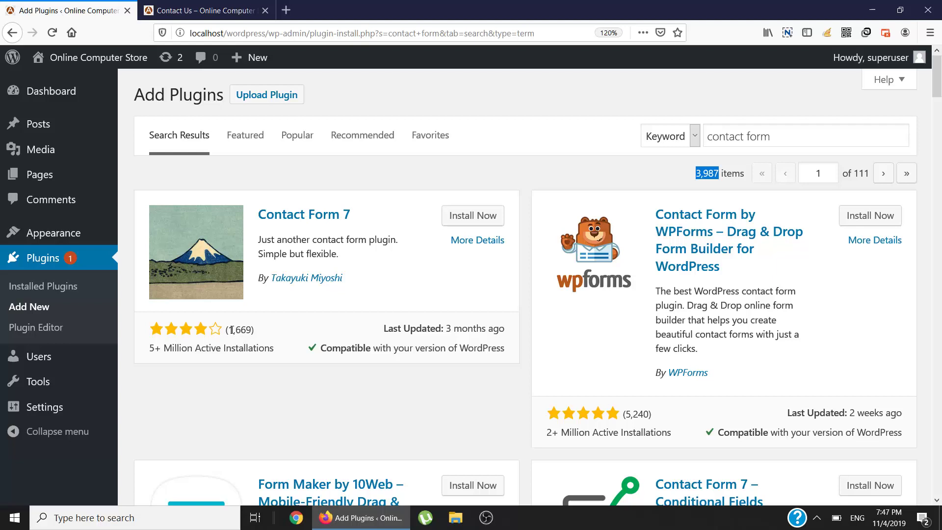
pyautogui.moveTo(229, 330); pyautogui.dragTo(249, 330)
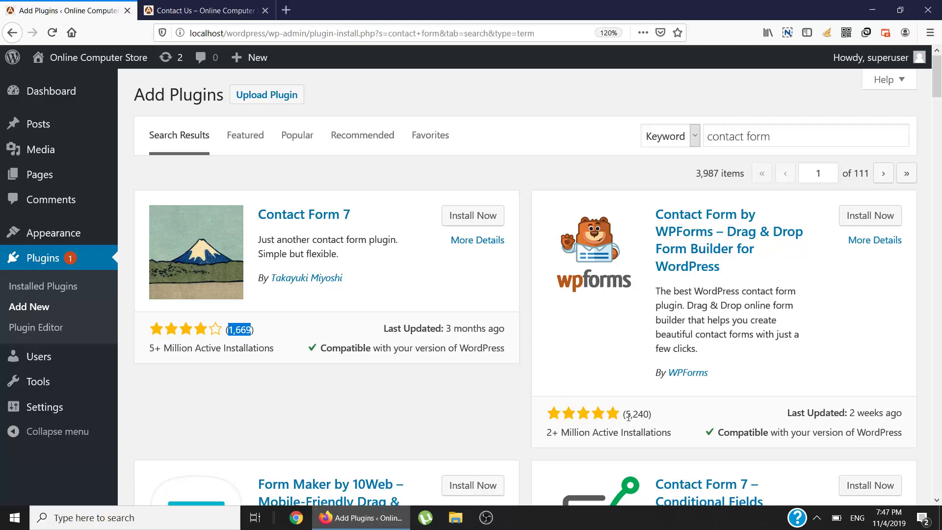
pyautogui.moveTo(626, 416); pyautogui.dragTo(647, 417)
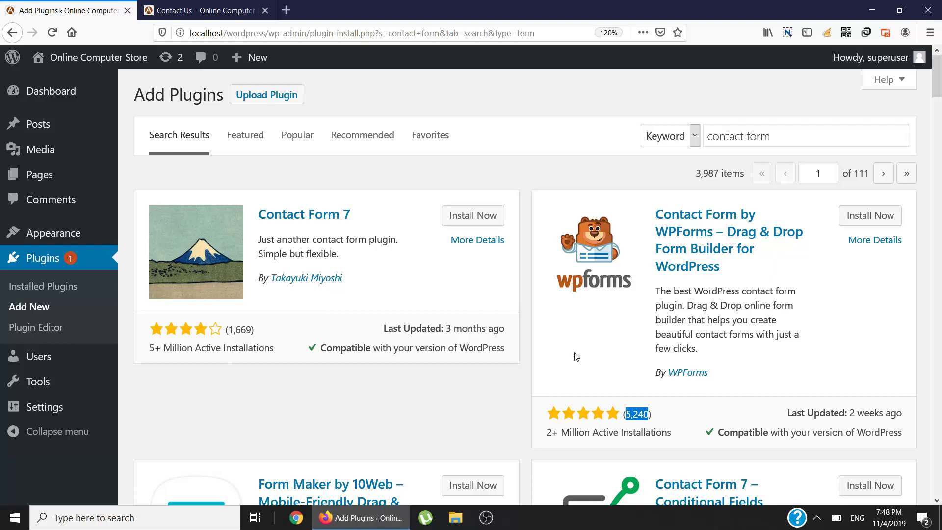
pyautogui.scroll(-1, 576, 356)
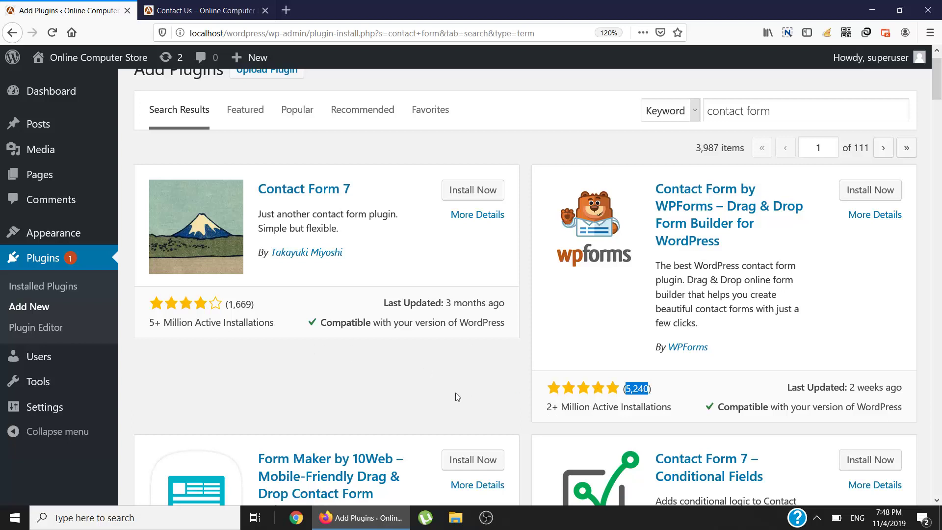
pyautogui.scroll(-5, 458, 396)
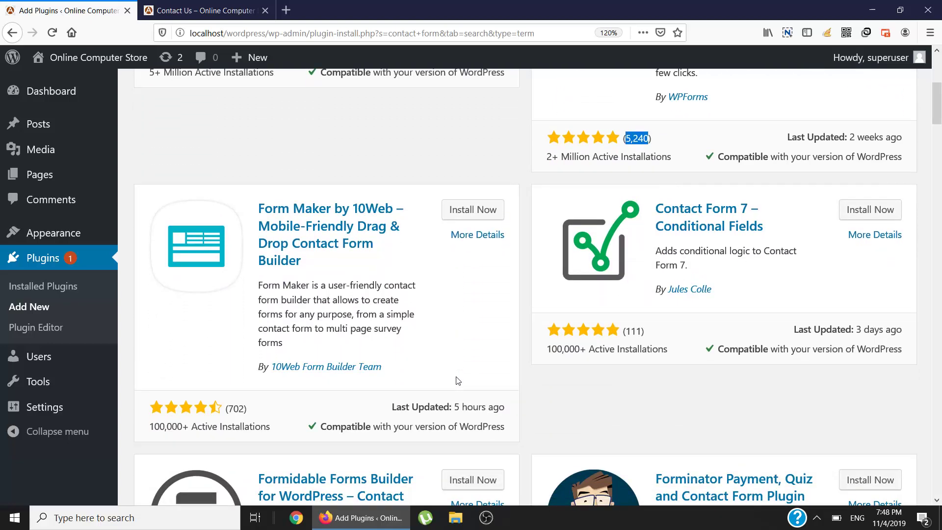
pyautogui.scroll(-6, 457, 381)
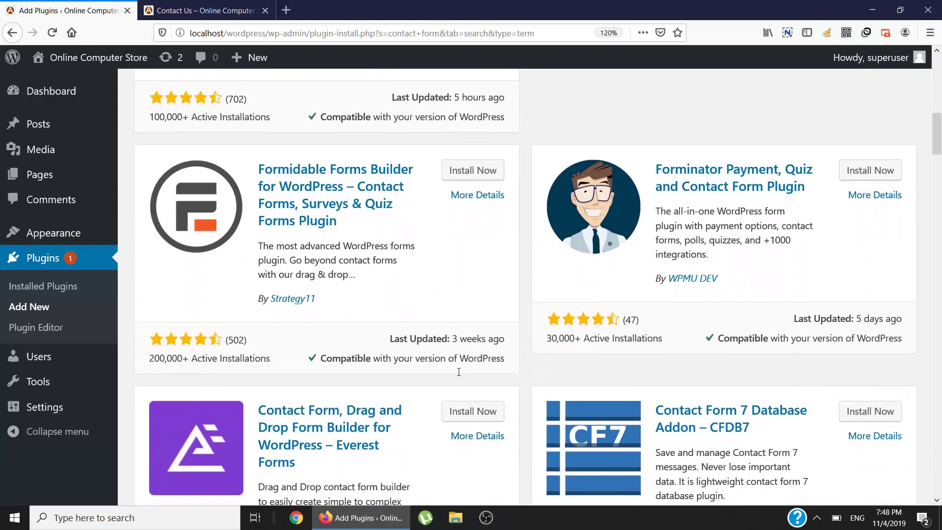
pyautogui.scroll(-3, 459, 373)
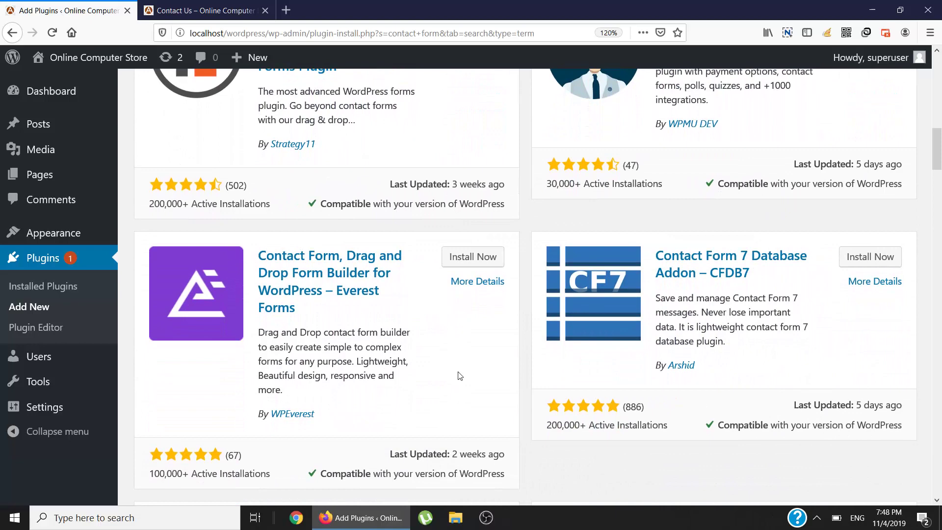
pyautogui.scroll(15, 460, 376)
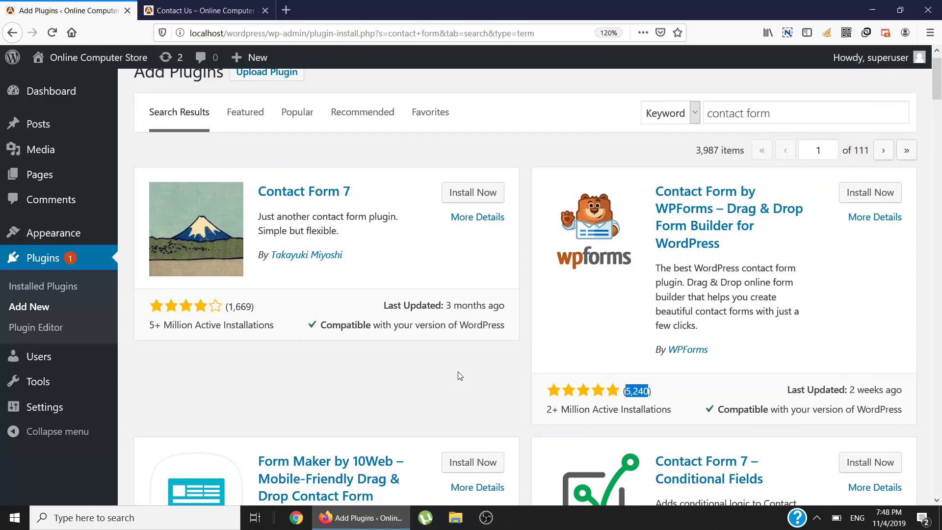
# - Install the Contact Form 7 plugin and activate it from the installed plugins list
pyautogui.click(466, 202)
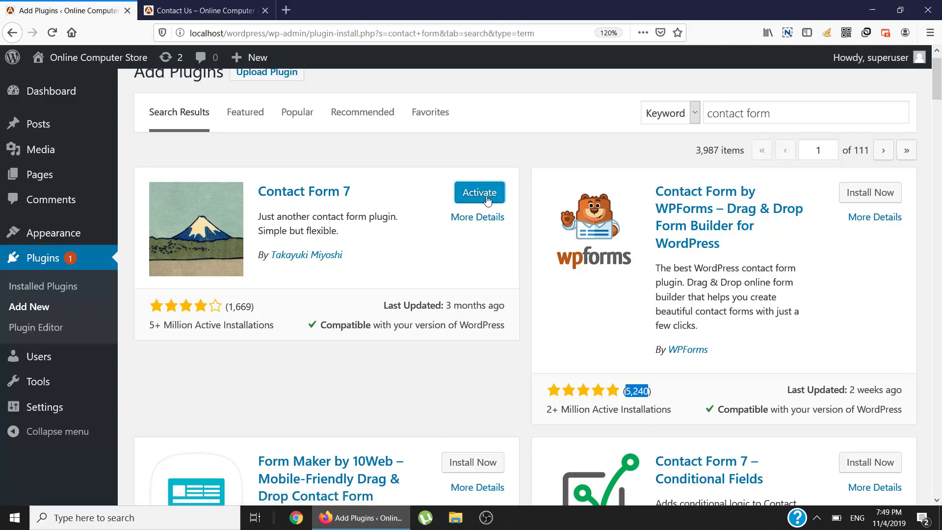
pyautogui.click(46, 287)
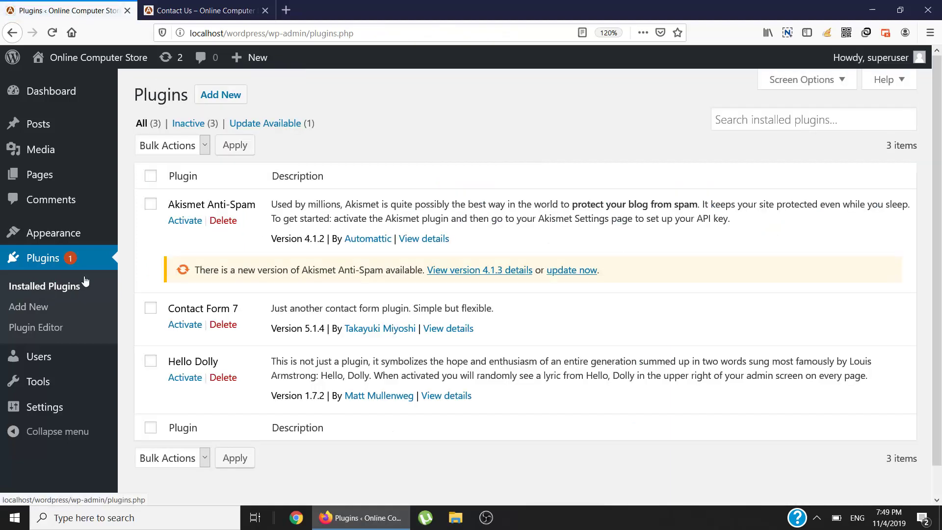
pyautogui.click(179, 325)
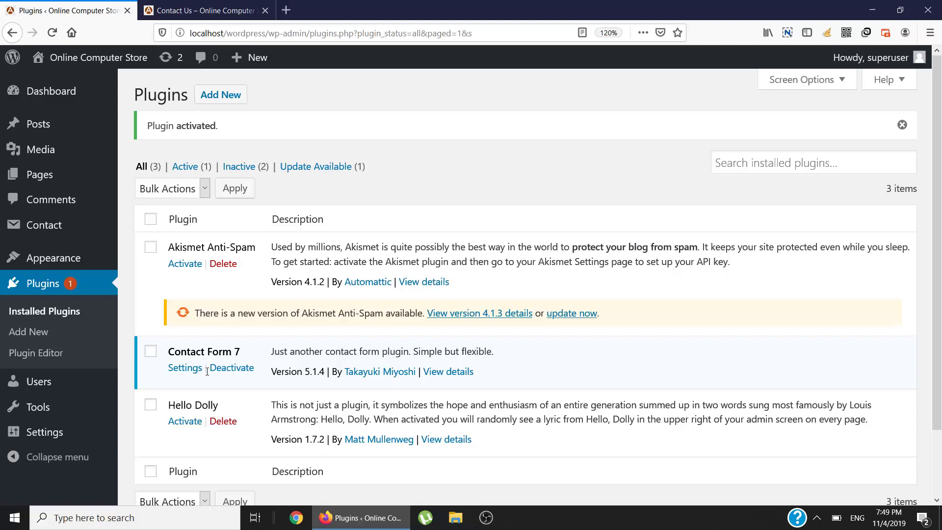
# - Reload the site's Contact Us page to check it with the plugin active
pyautogui.click(208, 8)
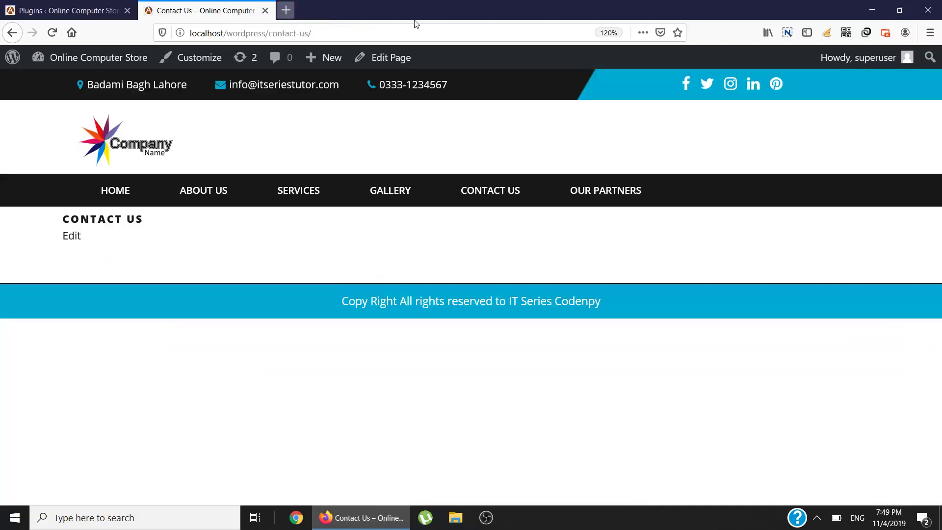
pyautogui.click(390, 34)
pyautogui.press('Return')
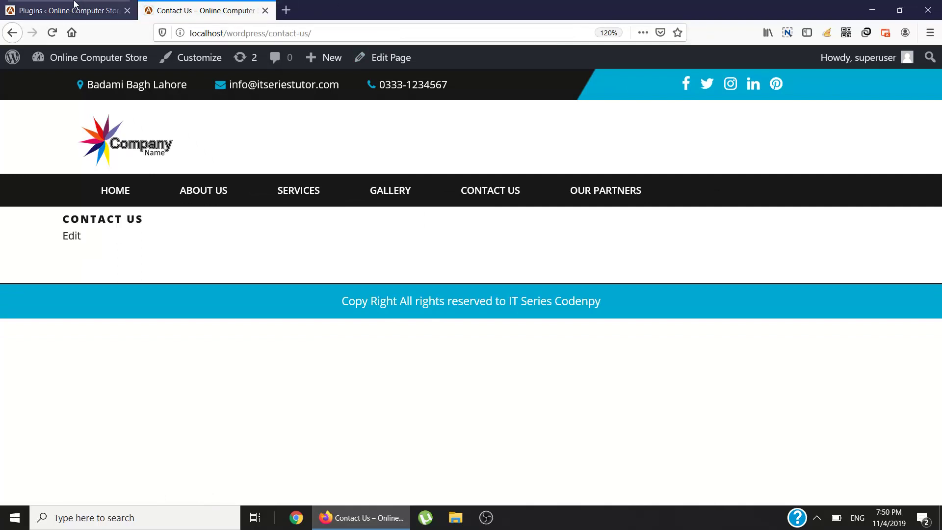
# - Return to the WordPress admin area and open the Contact Forms list of the Contact Form 7 plugin
pyautogui.click(60, 9)
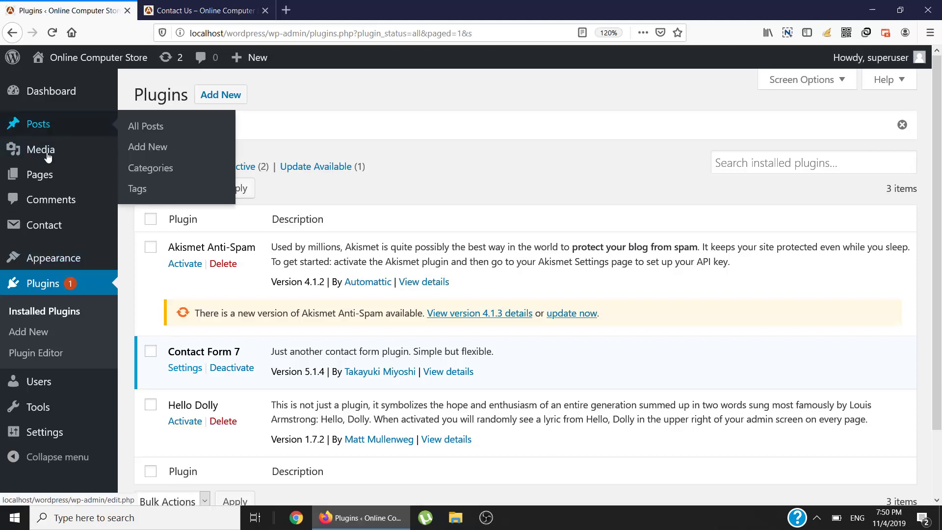
pyautogui.moveTo(30, 236)
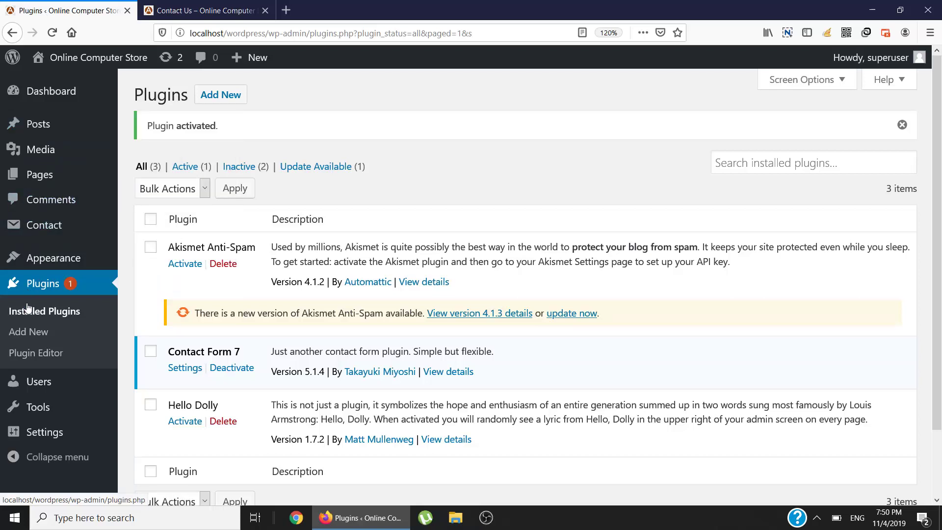
pyautogui.moveTo(45, 430)
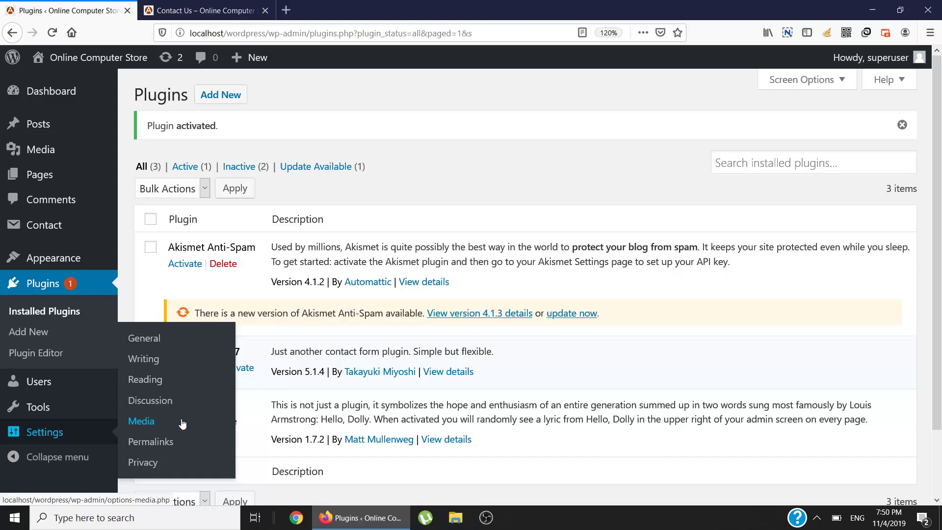
pyautogui.moveTo(19, 257)
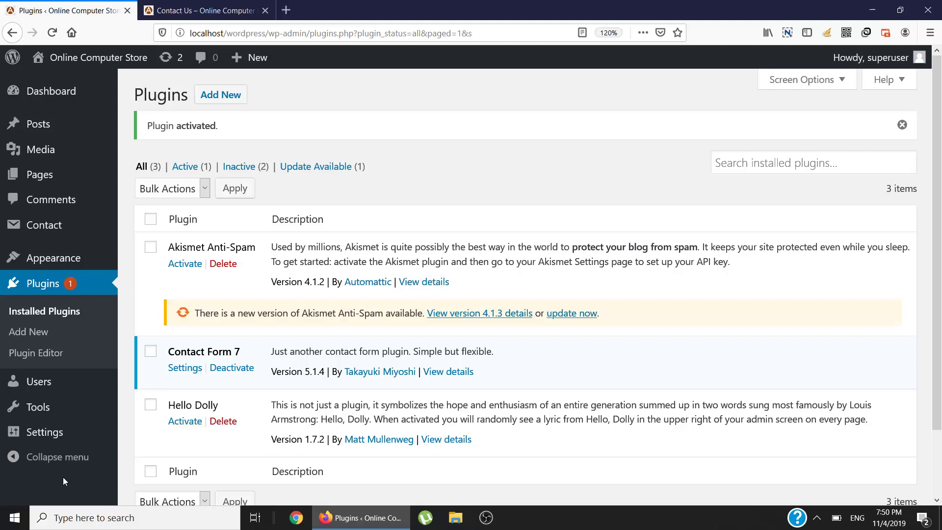
pyautogui.moveTo(44, 223)
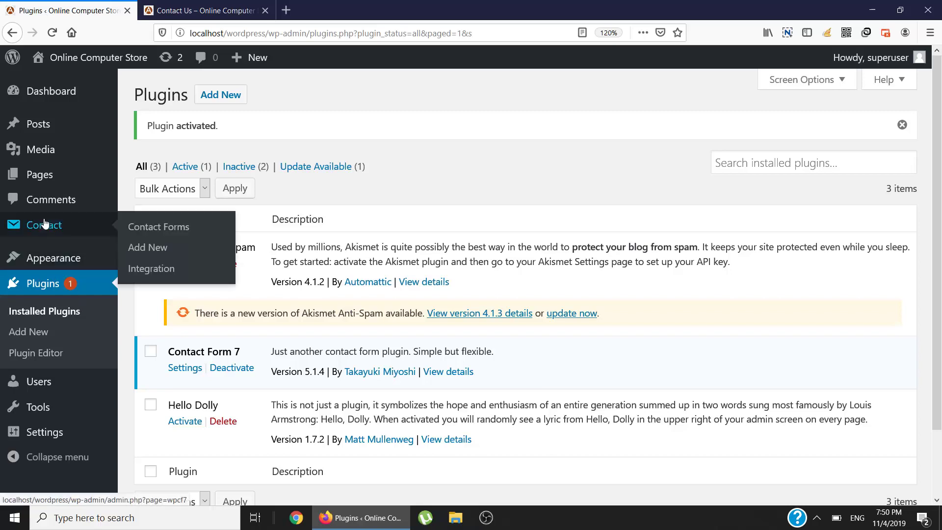
pyautogui.click(160, 228)
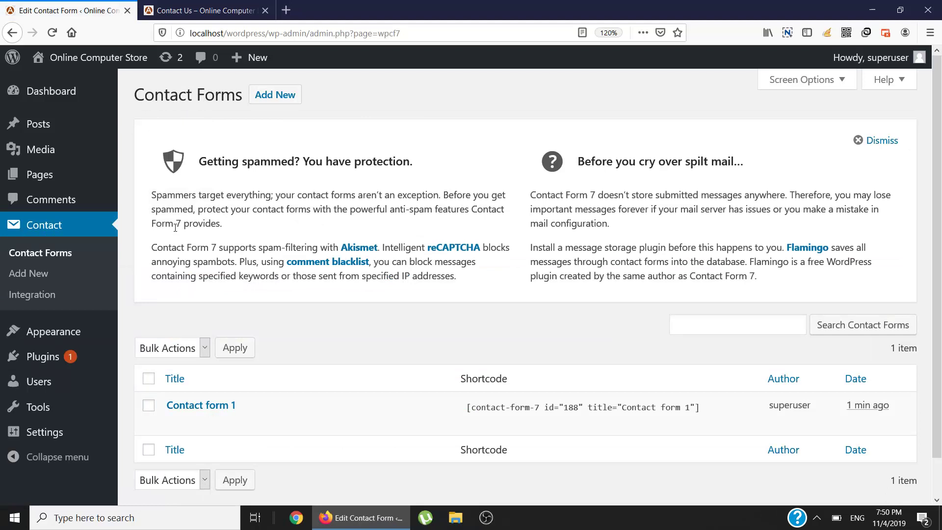
# - Copy the shortcode of Contact form 1 from the contact forms list
pyautogui.scroll(-1, 302, 320)
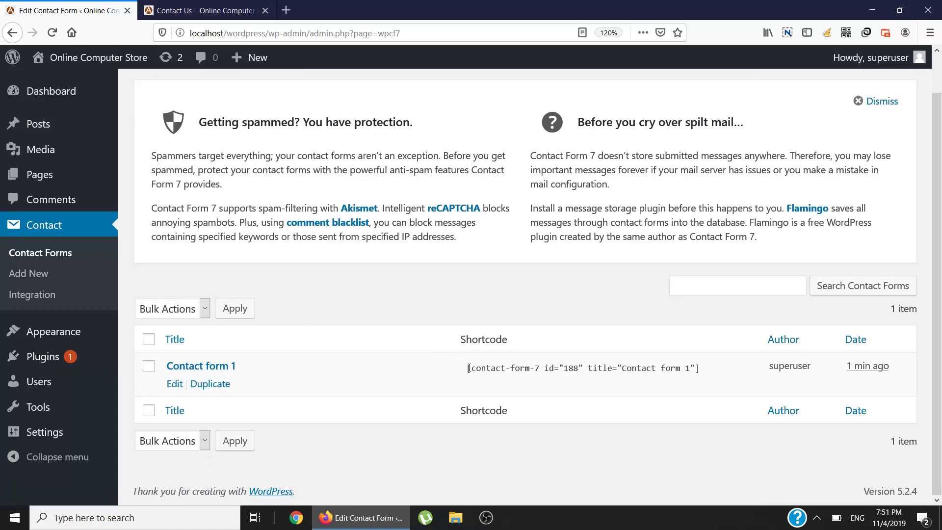
pyautogui.moveTo(195, 362)
pyautogui.click(479, 371)
pyautogui.click(469, 369)
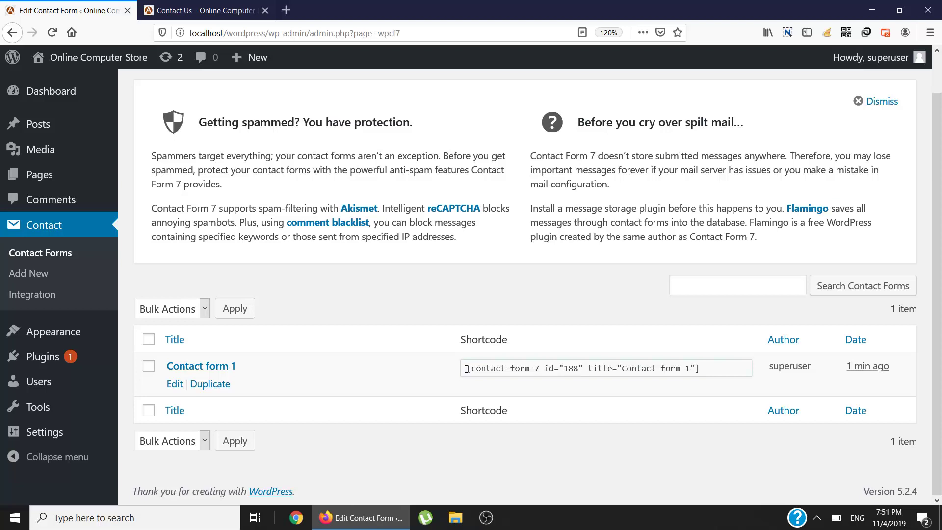
pyautogui.moveTo(467, 369); pyautogui.dragTo(701, 373)
pyautogui.hotkey('ctrl', 'c')
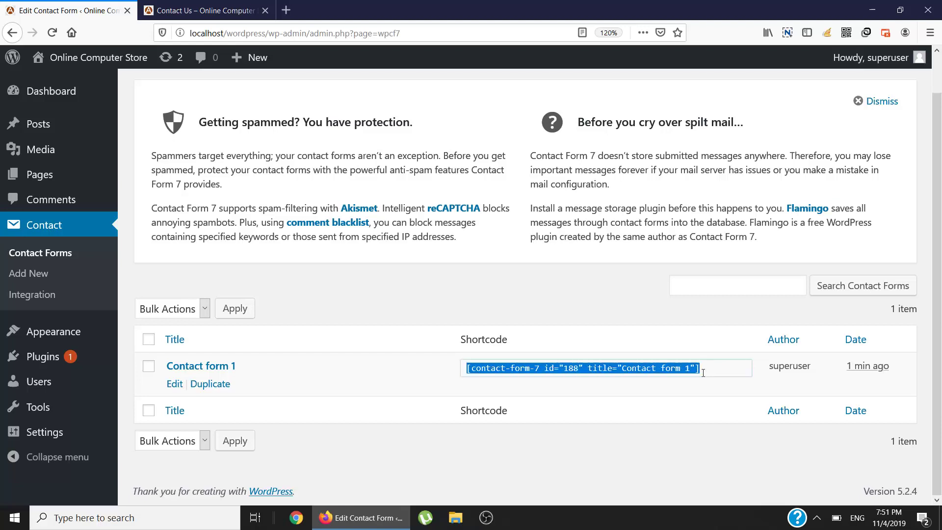
pyautogui.rightClick(684, 367)
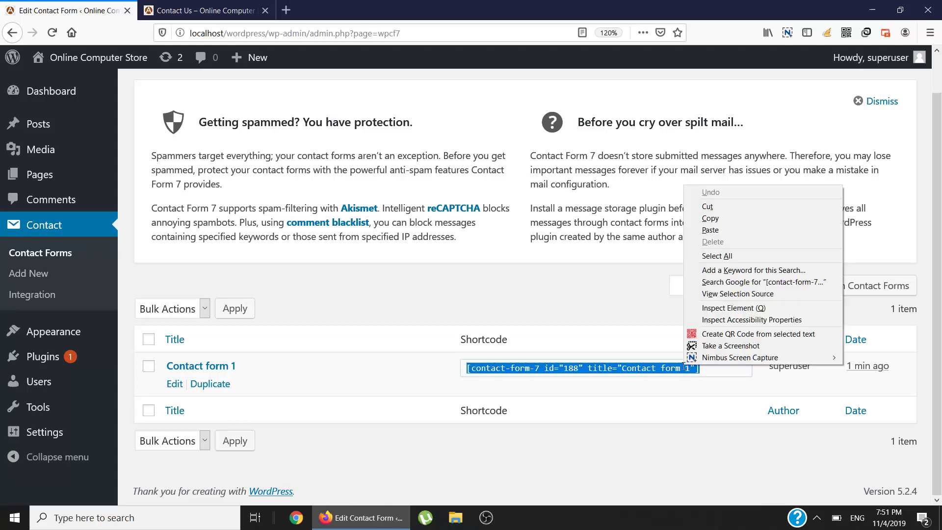
pyautogui.click(710, 218)
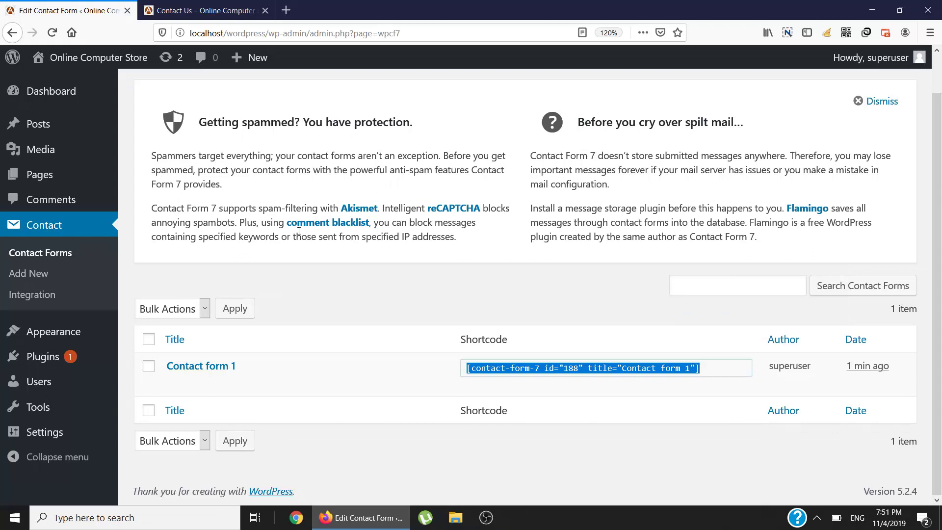
# - Open the list of all pages in a new browser tab and open the Contact Us page for editing
pyautogui.moveTo(55, 182)
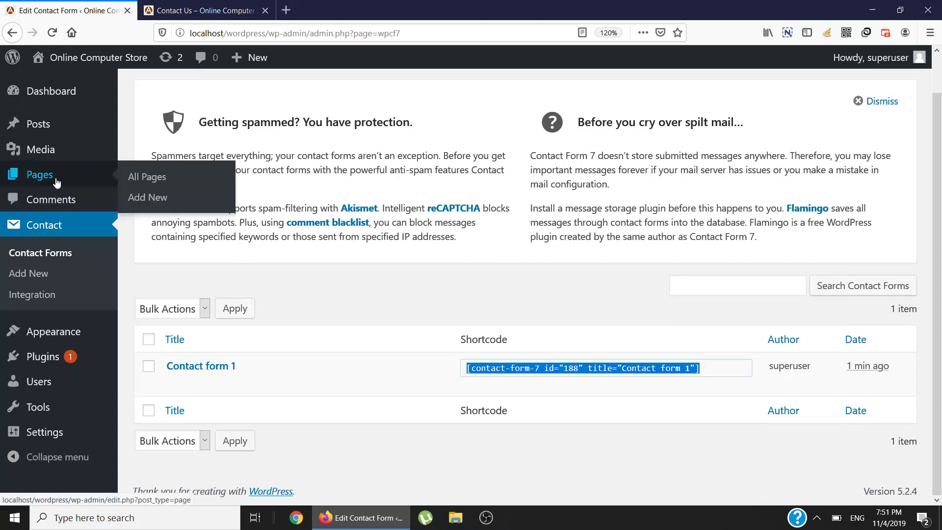
pyautogui.middleClick(139, 184)
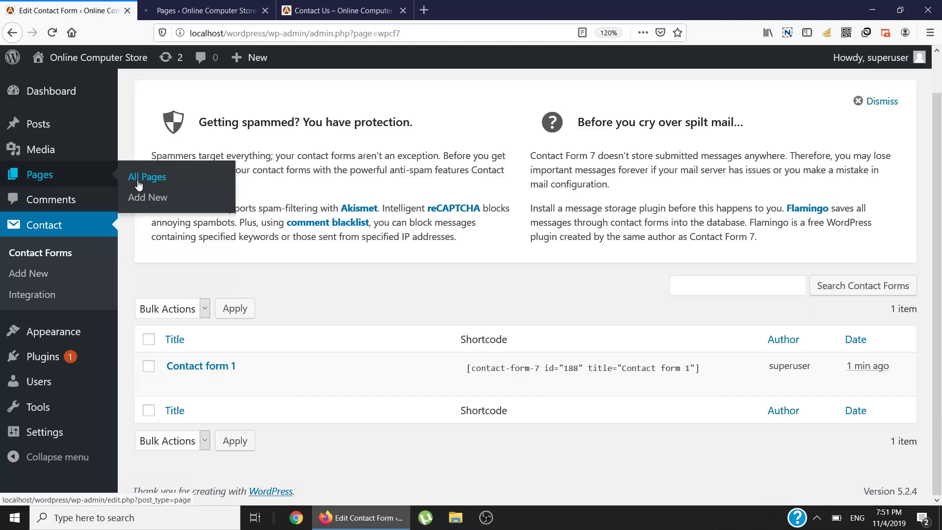
pyautogui.click(195, 12)
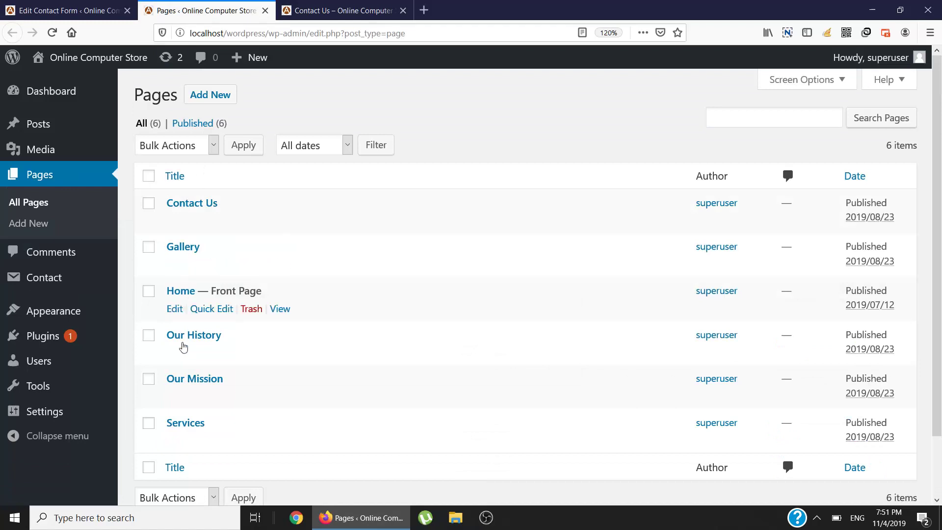
pyautogui.scroll(-3, 178, 373)
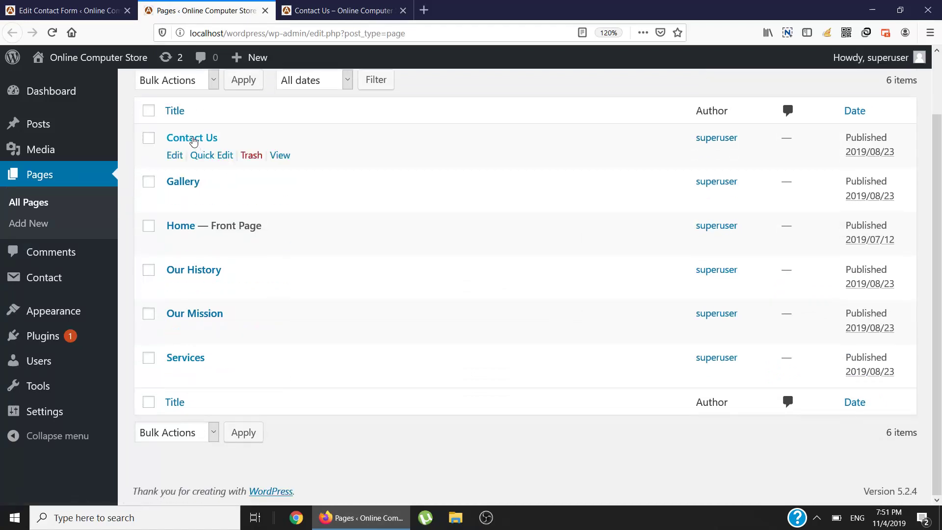
pyautogui.click(191, 140)
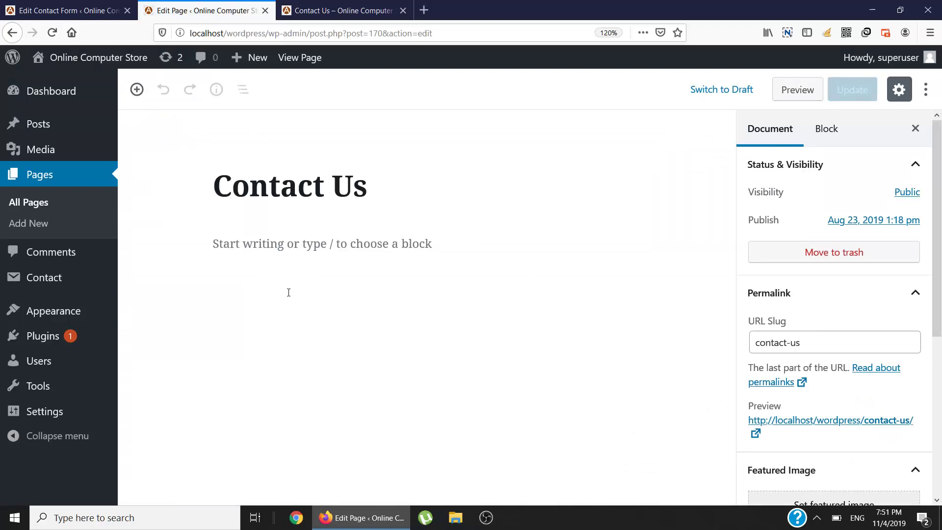
# - Paste the shortcode [contact-form-7 id="188" title="Contact form 1"] into the empty body of the Contact Us page and update the page
pyautogui.moveTo(257, 253)
pyautogui.click(249, 245)
pyautogui.moveTo(235, 246)
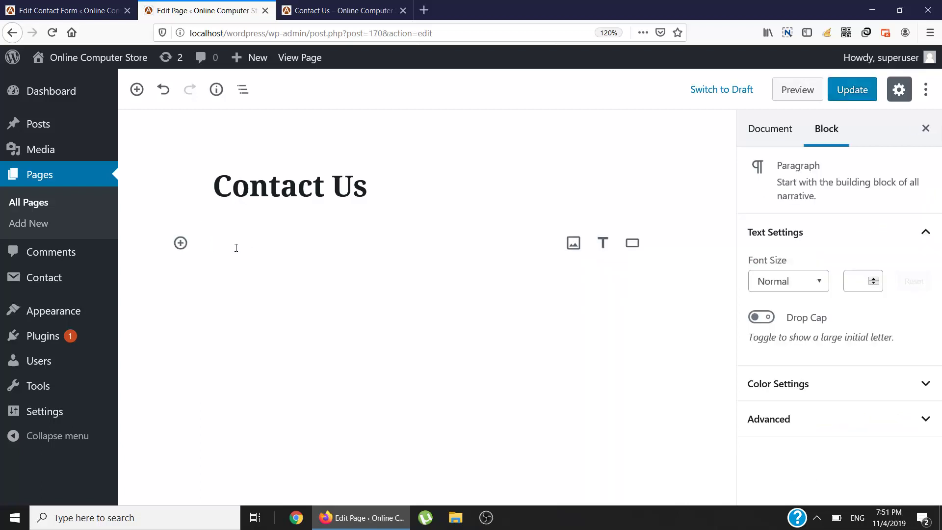
pyautogui.hotkey('ctrl', 'v')
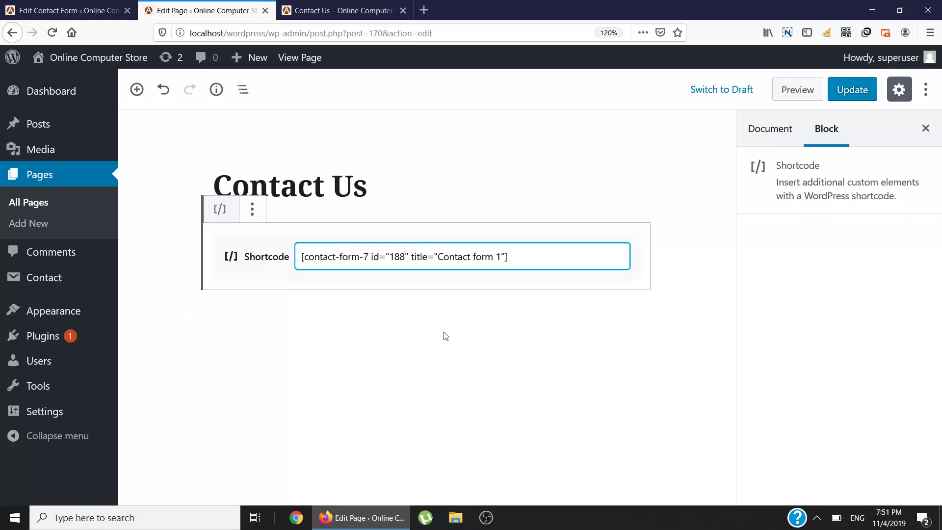
pyautogui.click(860, 95)
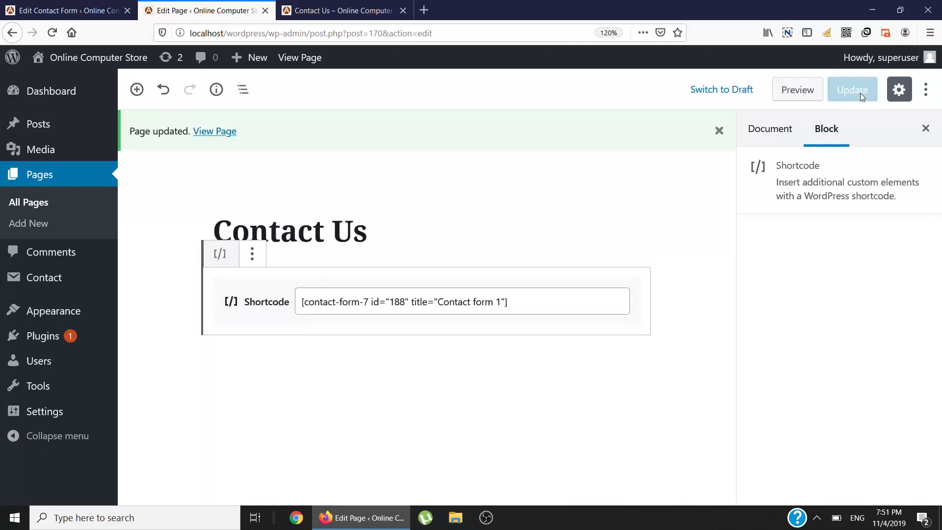
# - Reload the site's Contact Us page and examine the form's name, email, subject and message fields and its Send button
pyautogui.click(342, 10)
pyautogui.click(385, 32)
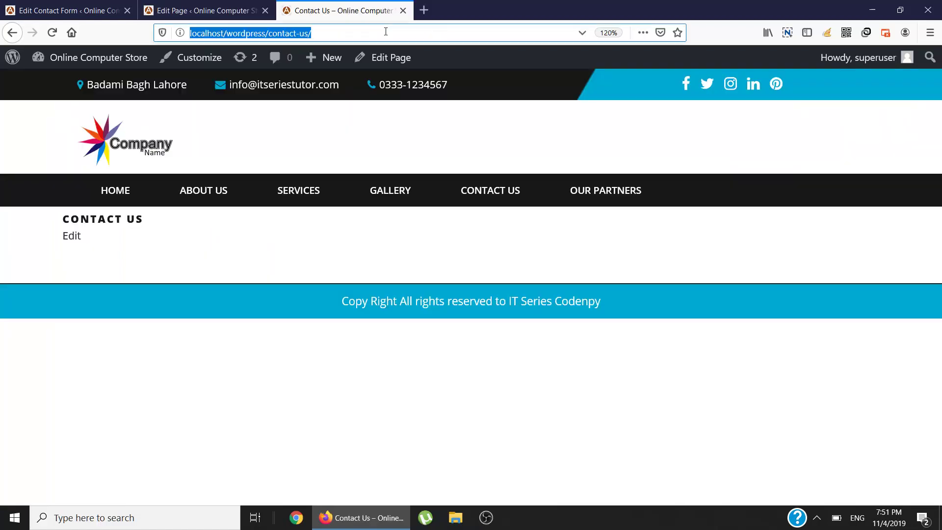
pyautogui.press('Return')
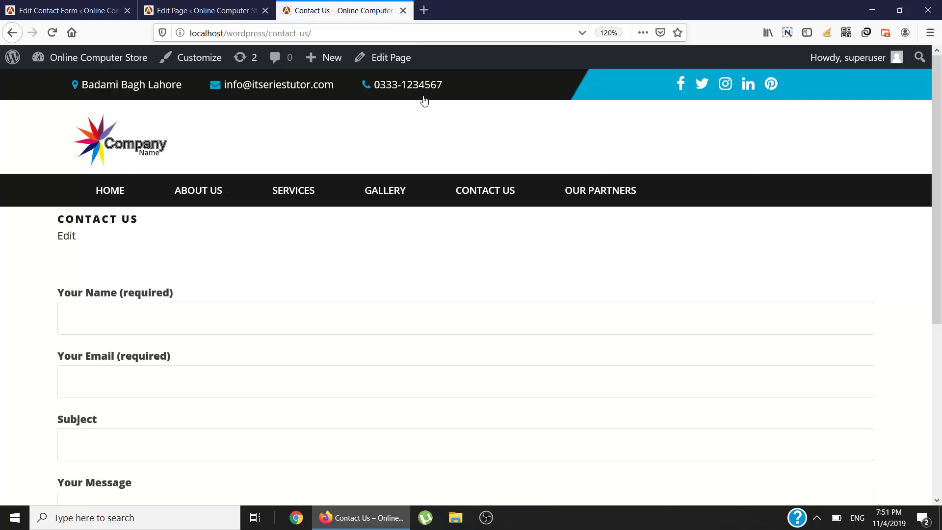
pyautogui.scroll(-5, 565, 369)
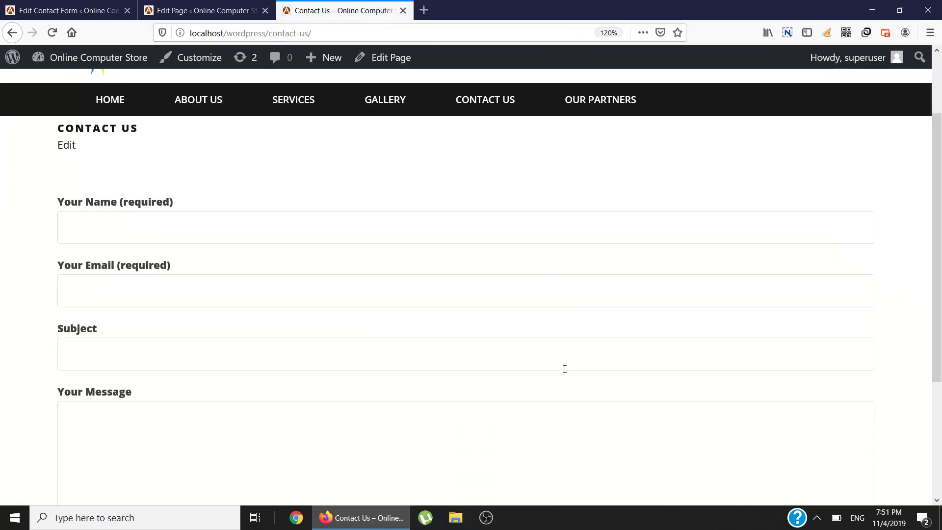
pyautogui.scroll(-2, 565, 369)
pyautogui.scroll(5, 565, 369)
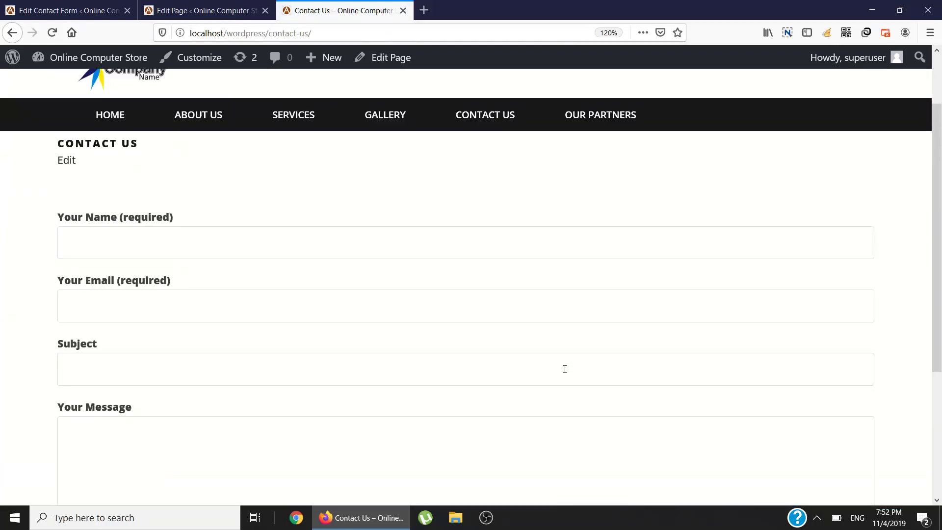
pyautogui.click(195, 258)
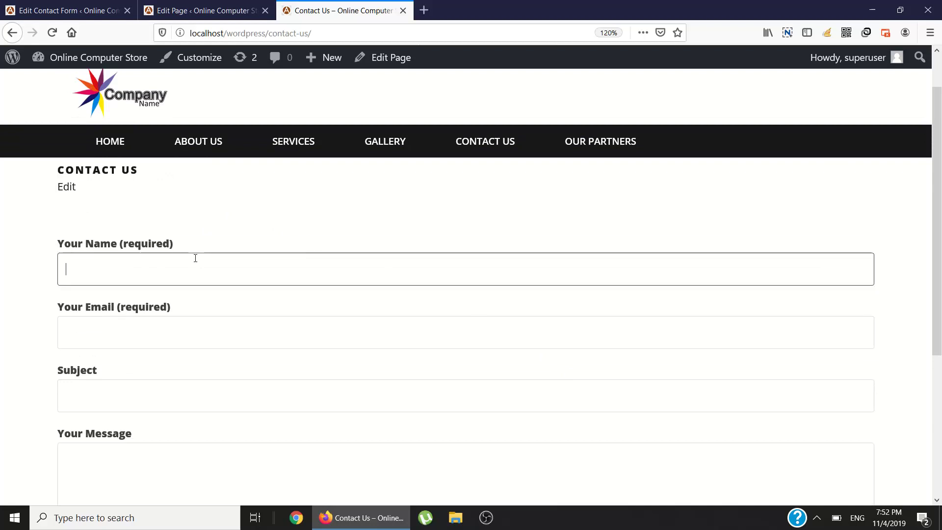
pyautogui.click(187, 329)
pyautogui.click(197, 403)
pyautogui.click(198, 470)
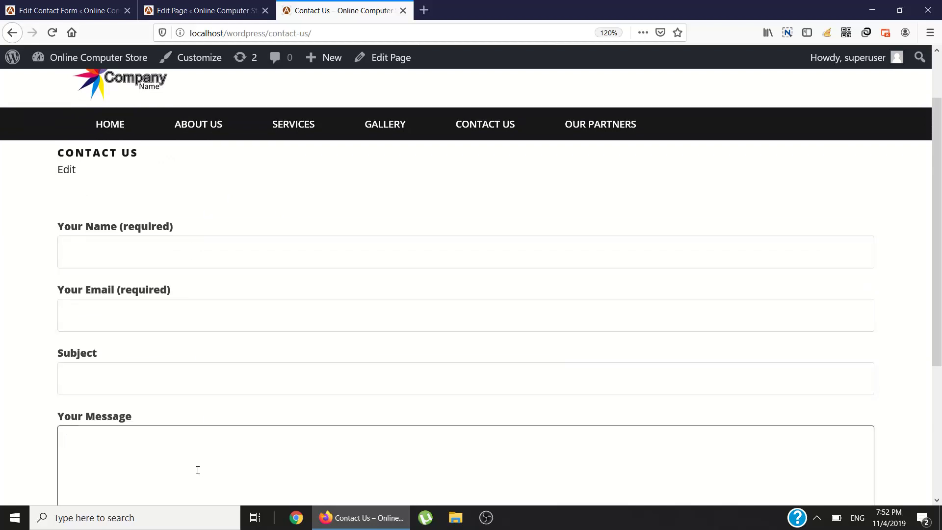
pyautogui.scroll(-5, 198, 470)
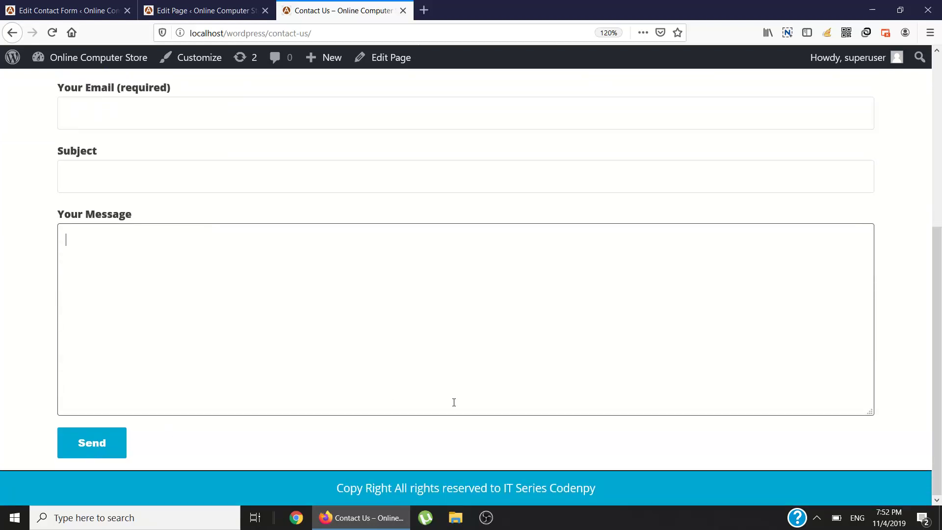
pyautogui.scroll(5, 454, 402)
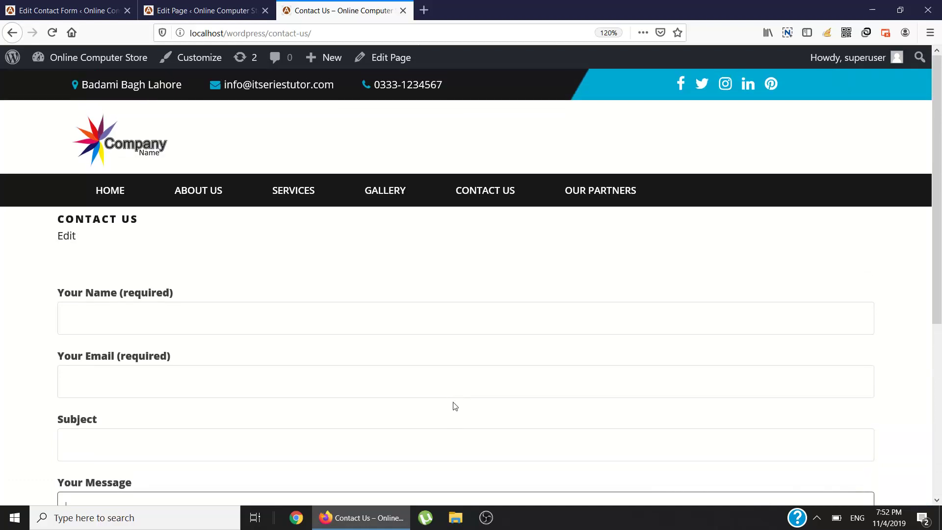